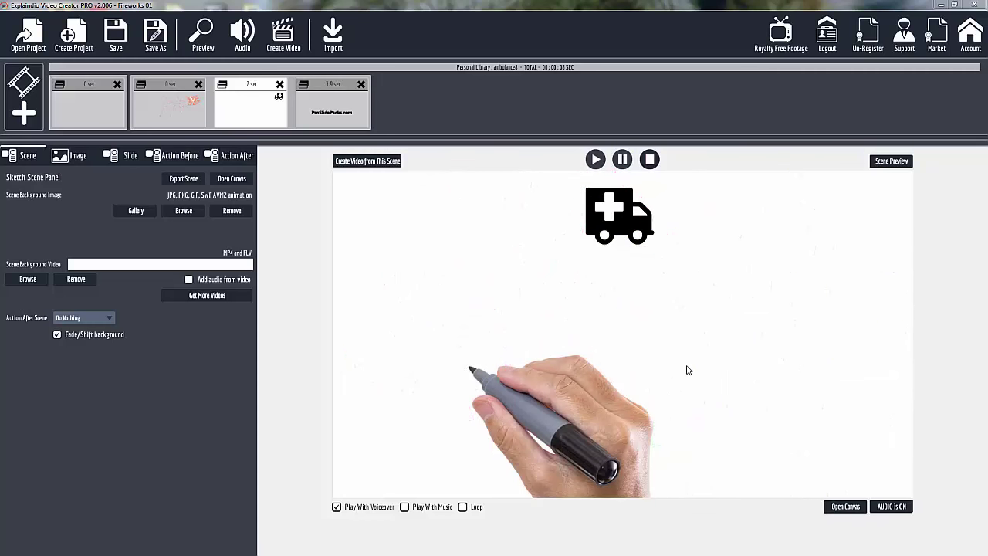
# Watch the scene preview twice, then close it and select the second 0 sec fireworks slide
pyautogui.click(892, 161)
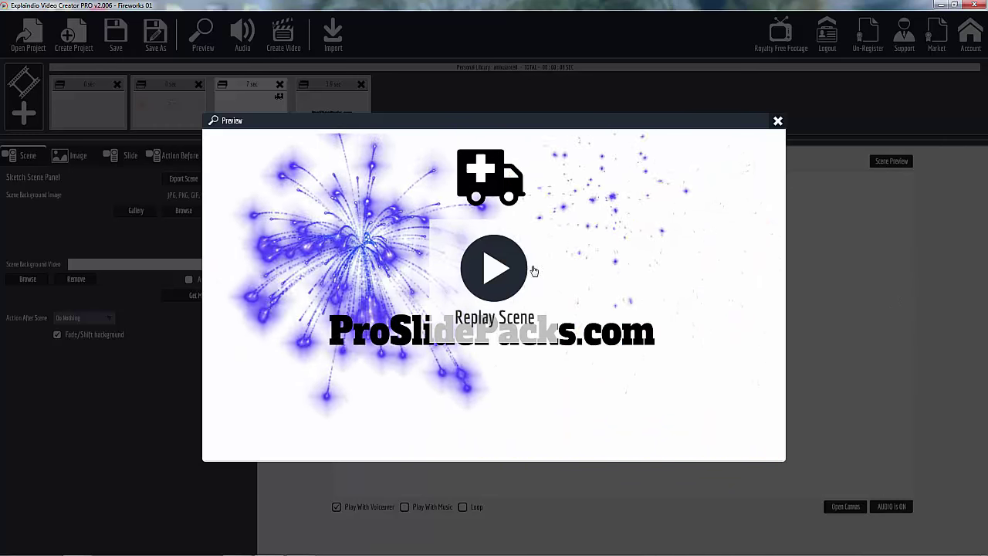
pyautogui.click(534, 271)
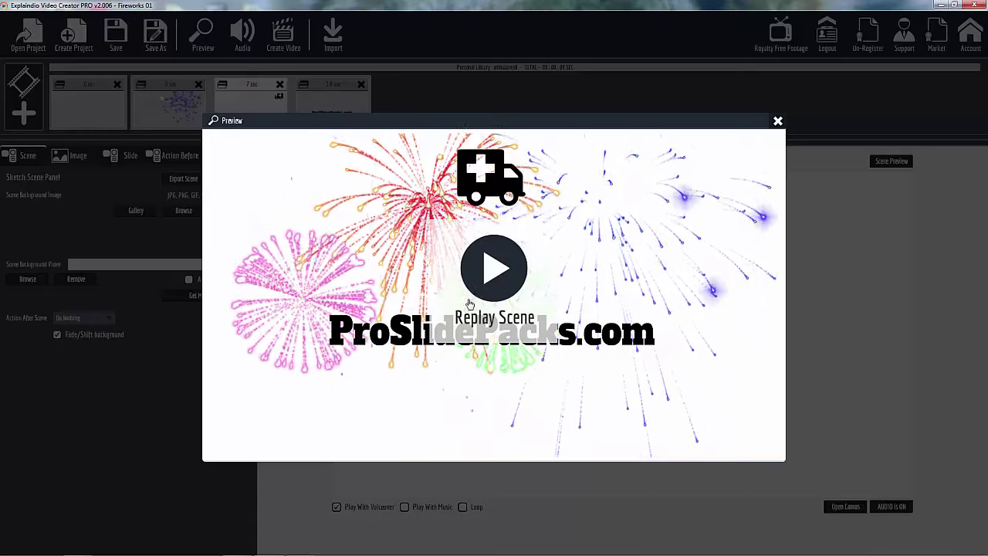
pyautogui.click(778, 121)
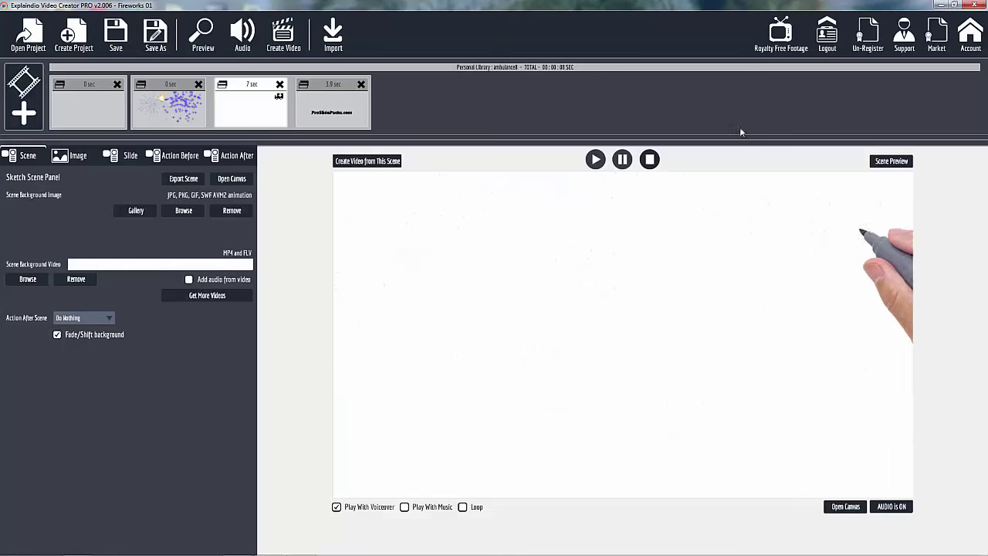
pyautogui.click(165, 85)
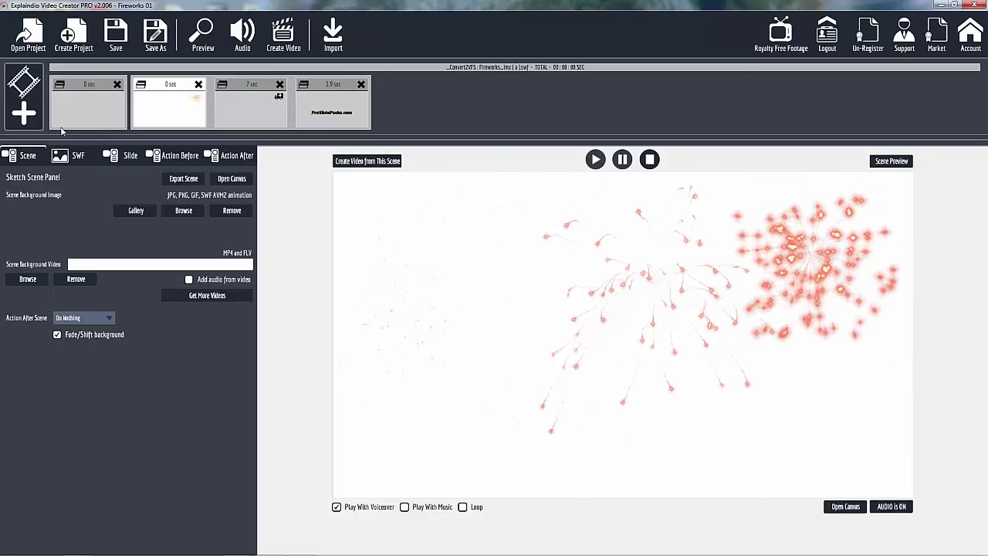
# Import the Fireworks_imc ( a ) flash animation onto a new slide and scale it full screen
pyautogui.click(23, 113)
pyautogui.click(415, 297)
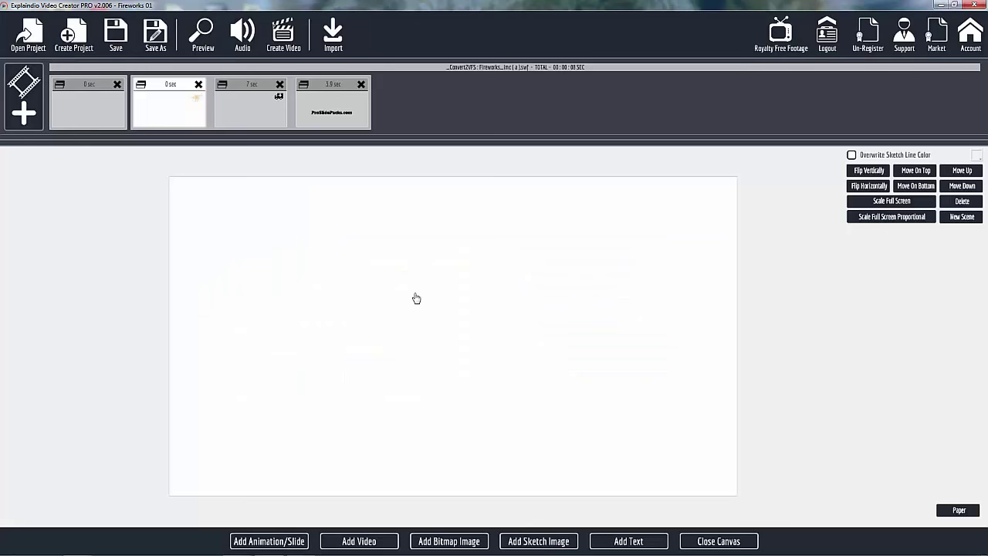
pyautogui.click(272, 542)
pyautogui.click(587, 299)
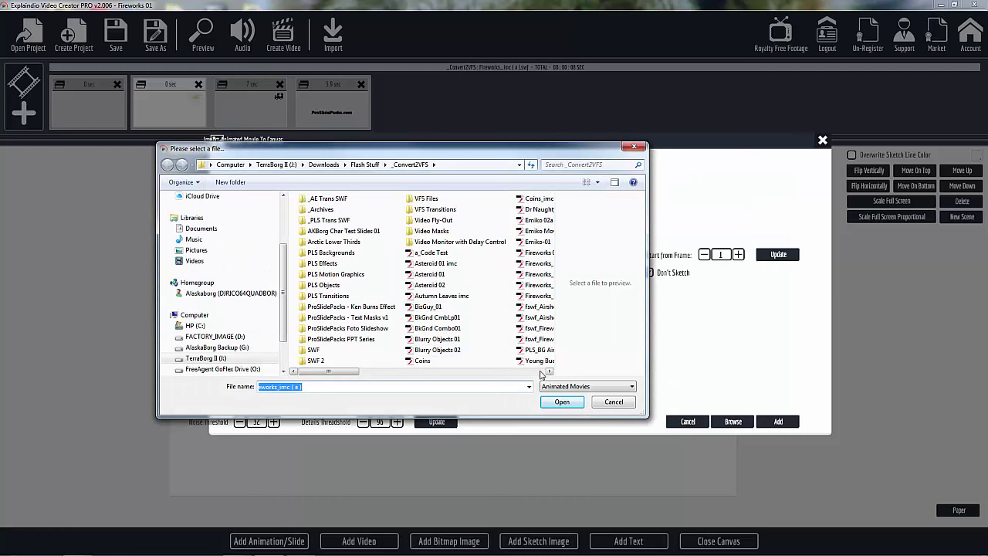
pyautogui.click(550, 373)
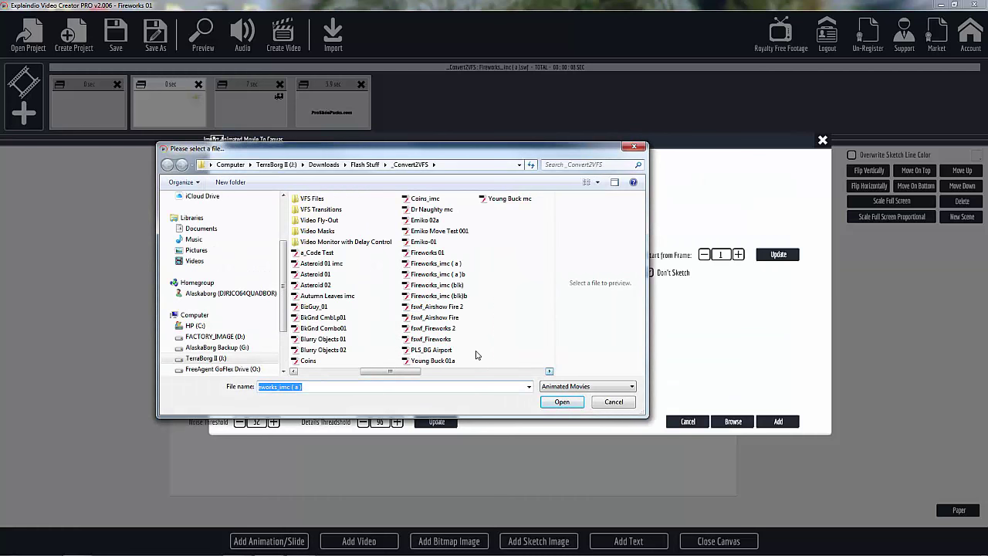
pyautogui.click(563, 402)
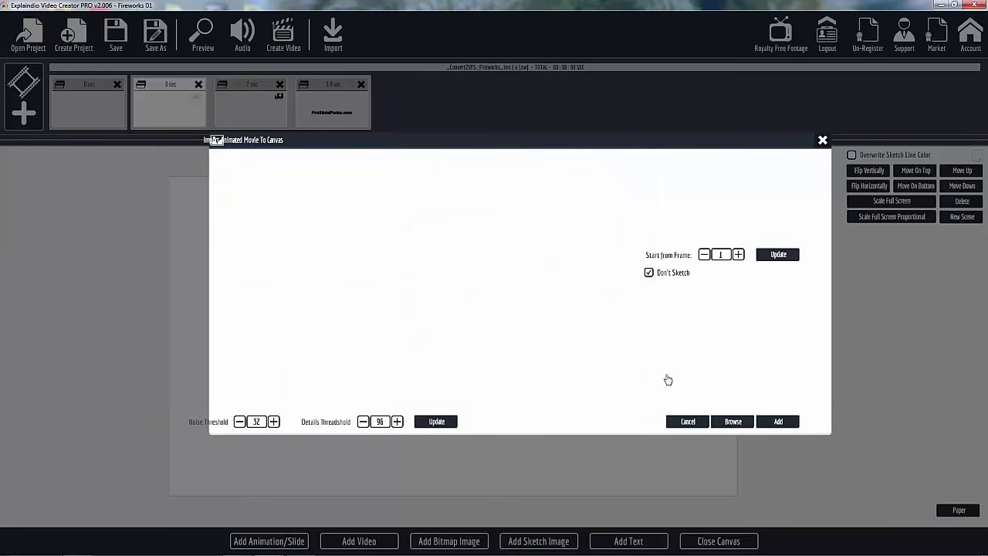
pyautogui.click(780, 421)
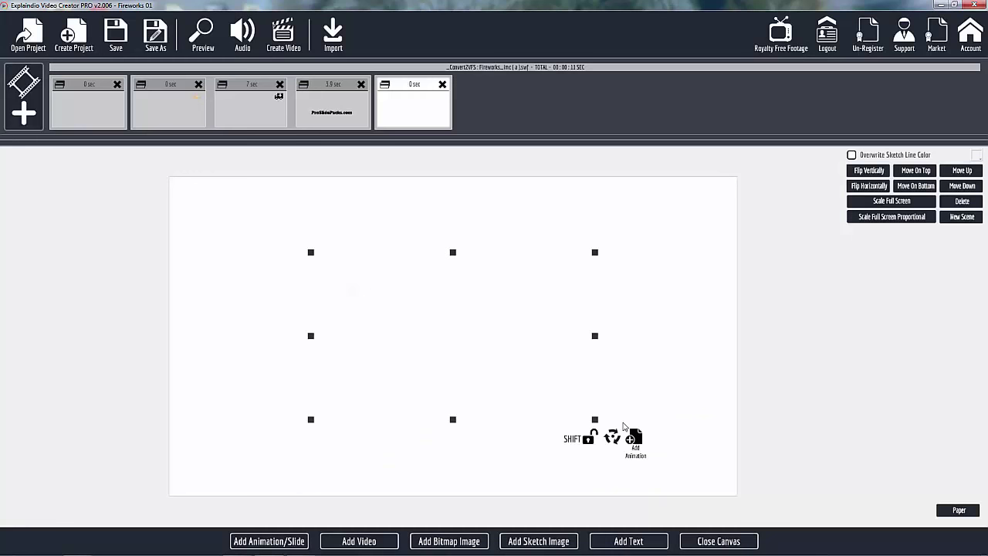
pyautogui.click(890, 203)
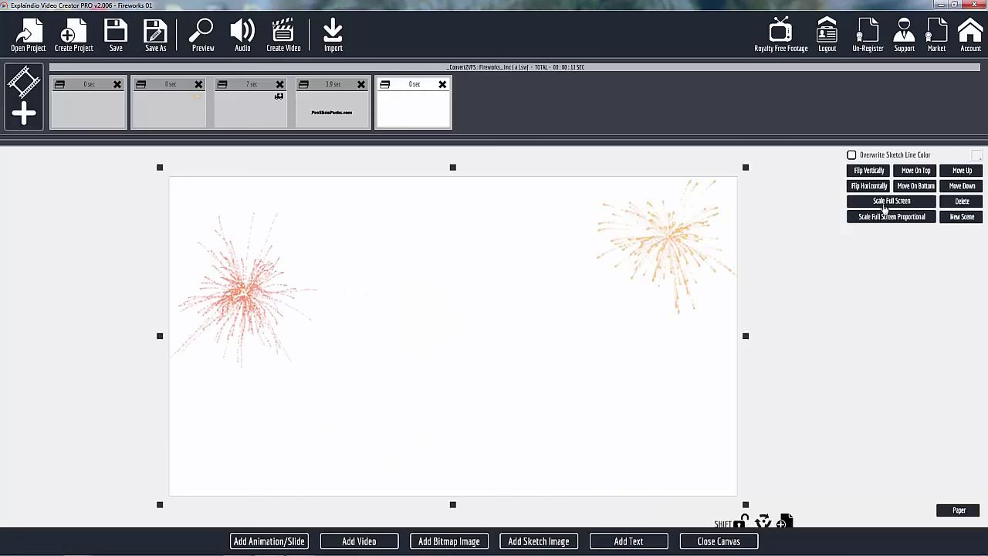
pyautogui.click(718, 542)
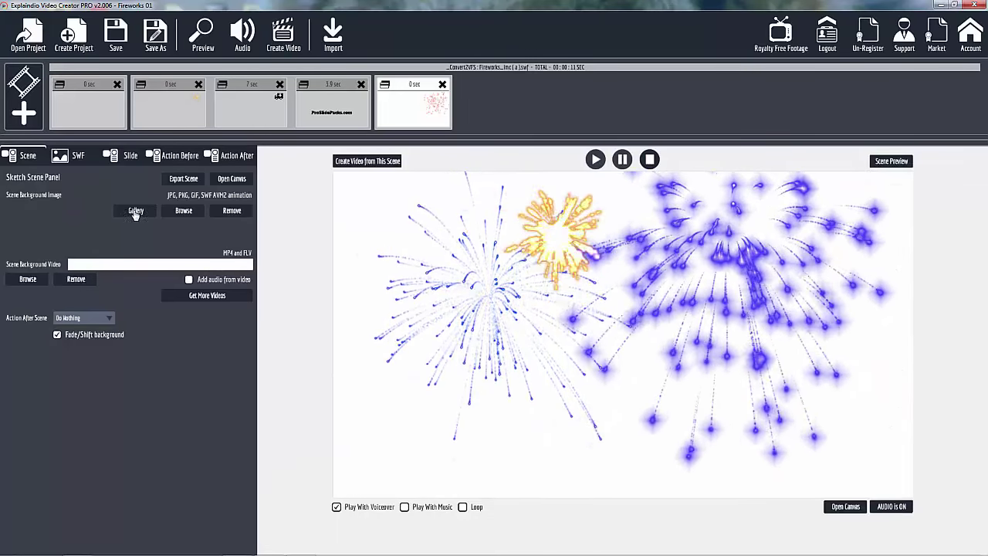
pyautogui.click(135, 211)
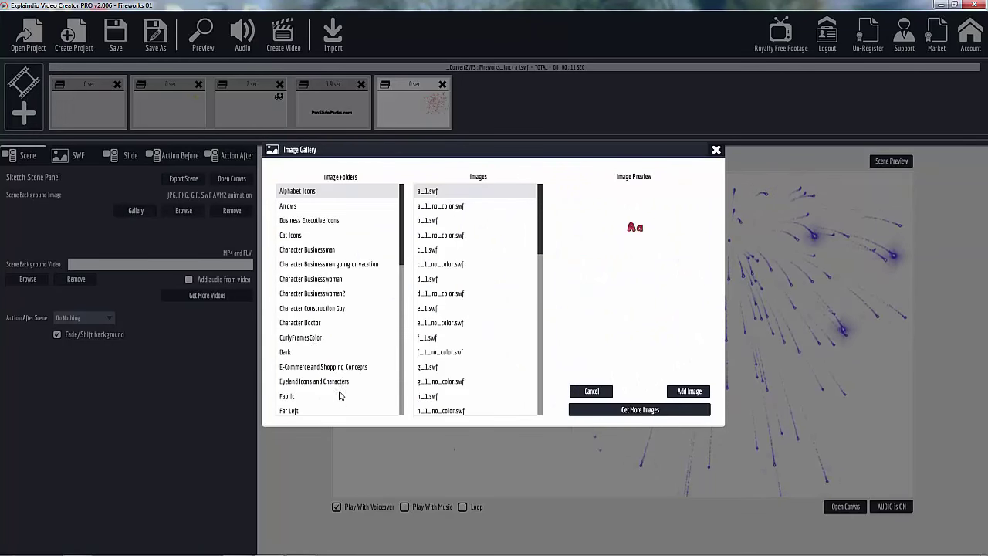
# Apply the teal Presentation.jpg from Image Backgrounds as the scene background
pyautogui.scroll(-4, 339, 395)
pyautogui.click(318, 367)
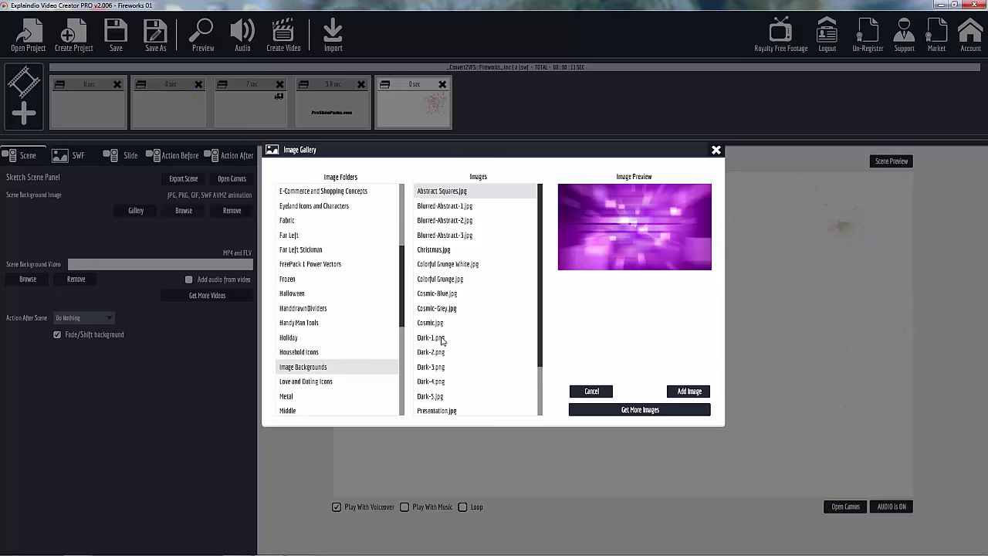
pyautogui.click(443, 339)
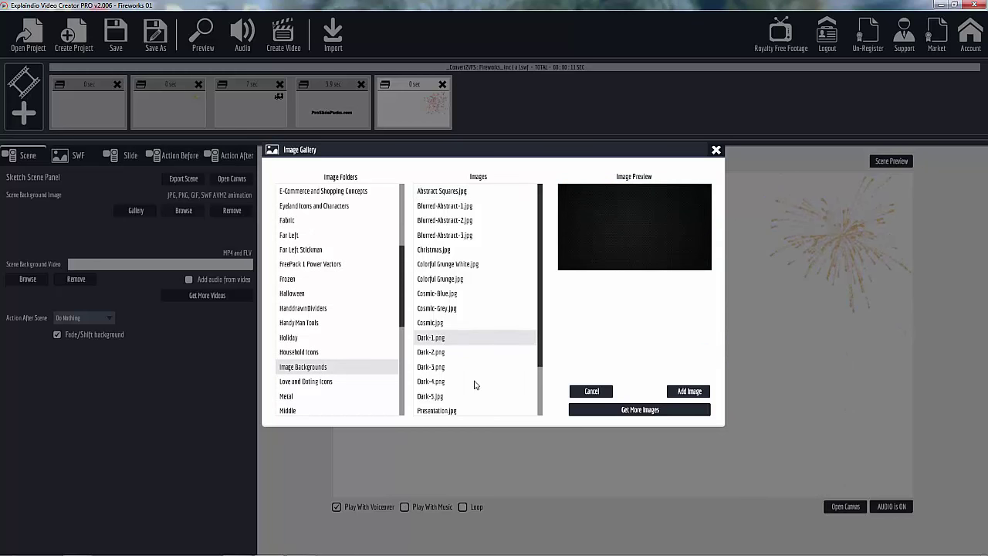
pyautogui.click(447, 410)
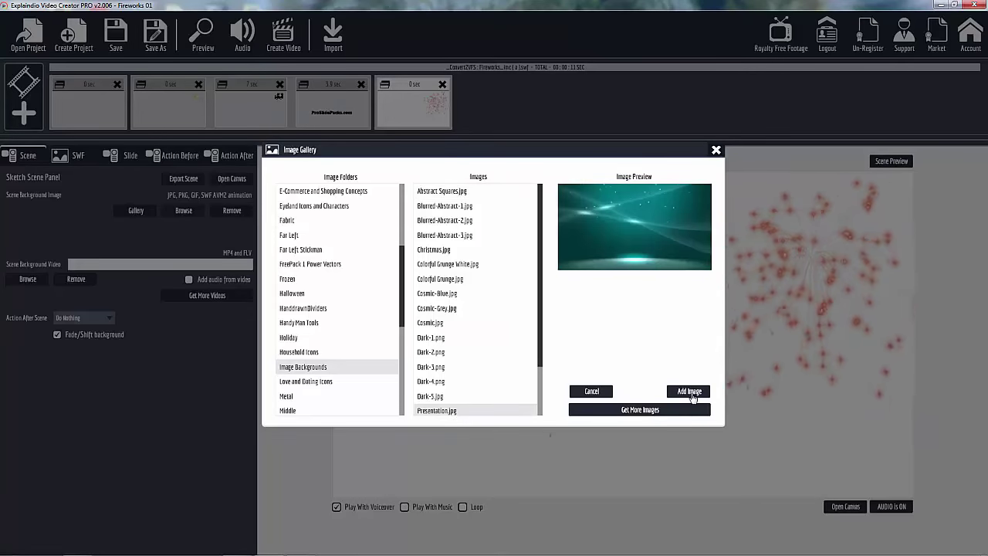
pyautogui.click(688, 392)
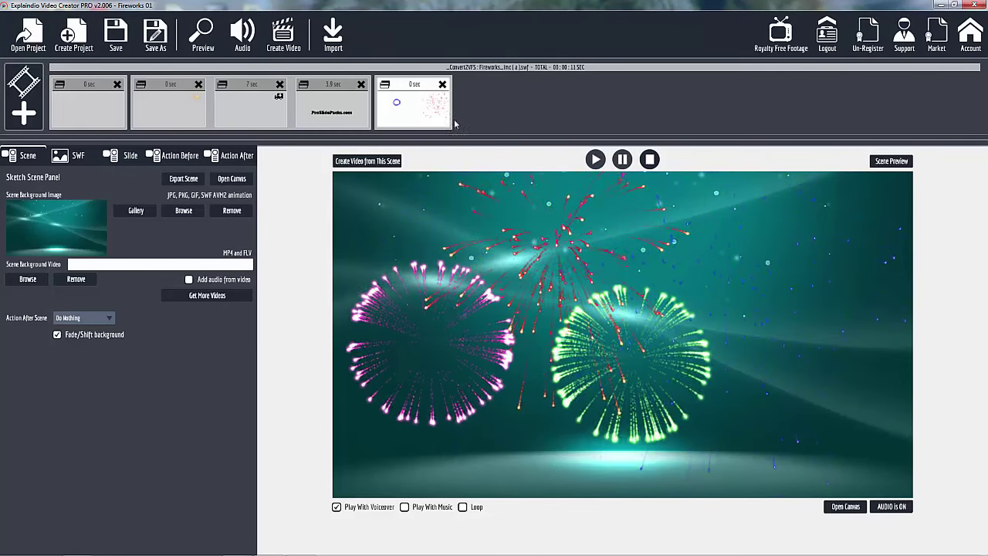
pyautogui.click(847, 506)
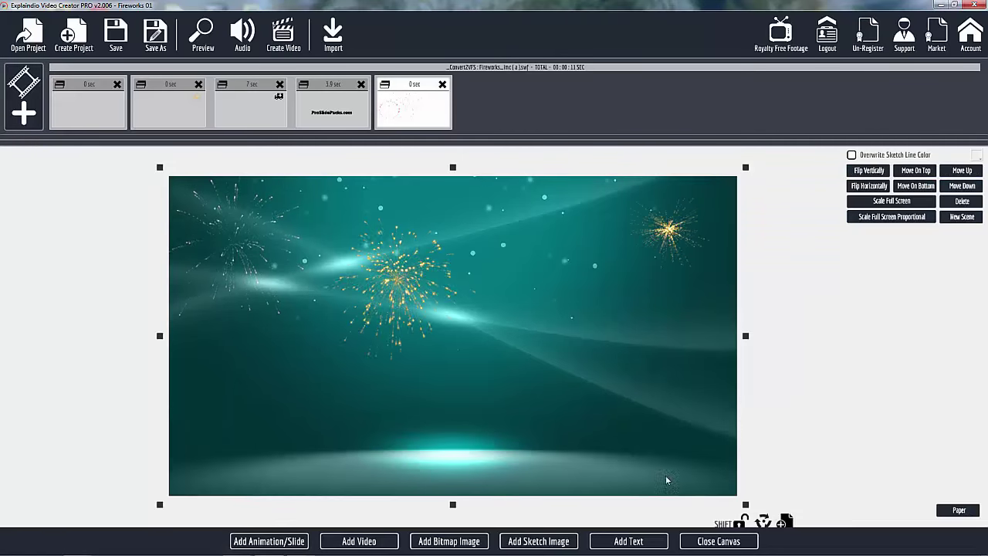
# Try out the SMS sketch on the canvas, resizing and moving it, then delete it
pyautogui.click(535, 542)
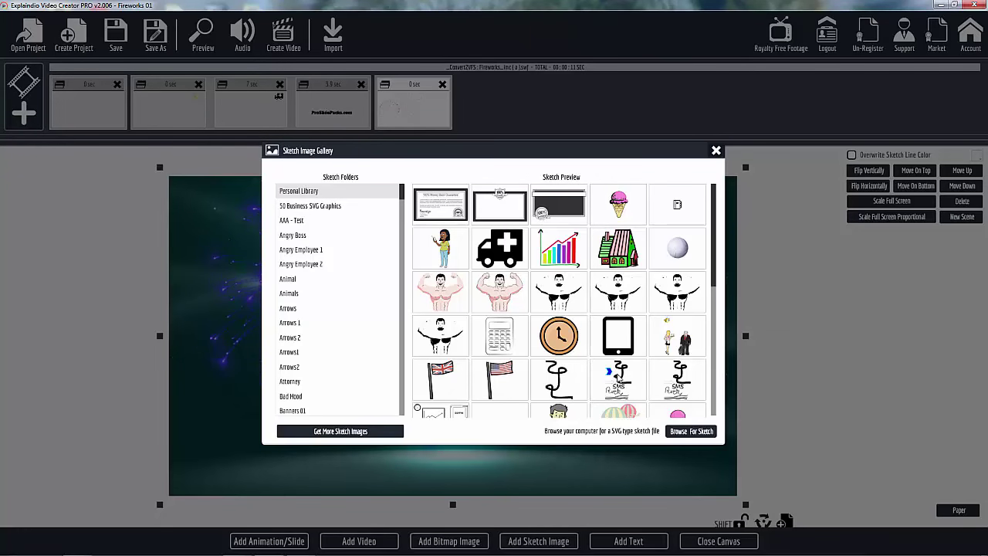
pyautogui.click(618, 376)
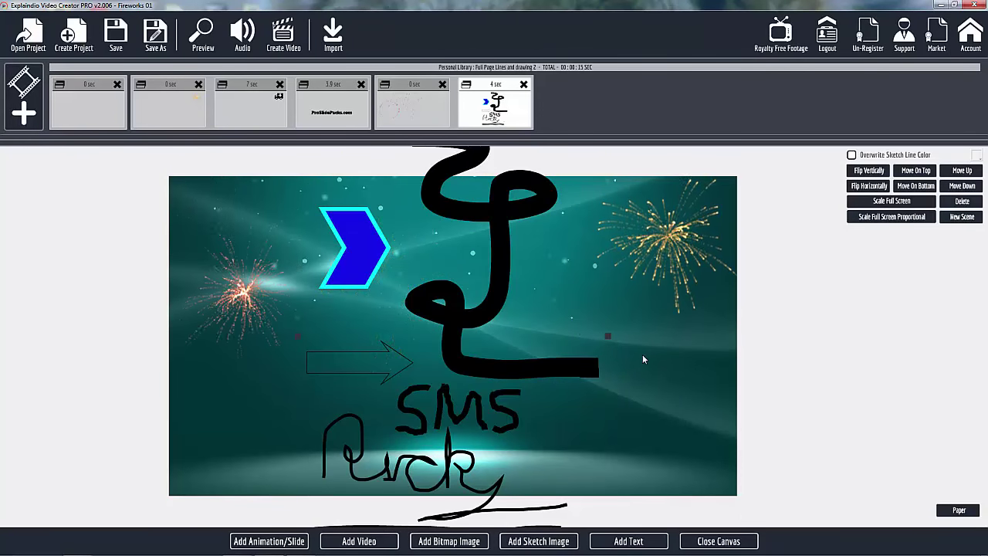
pyautogui.scroll(-3, 645, 359)
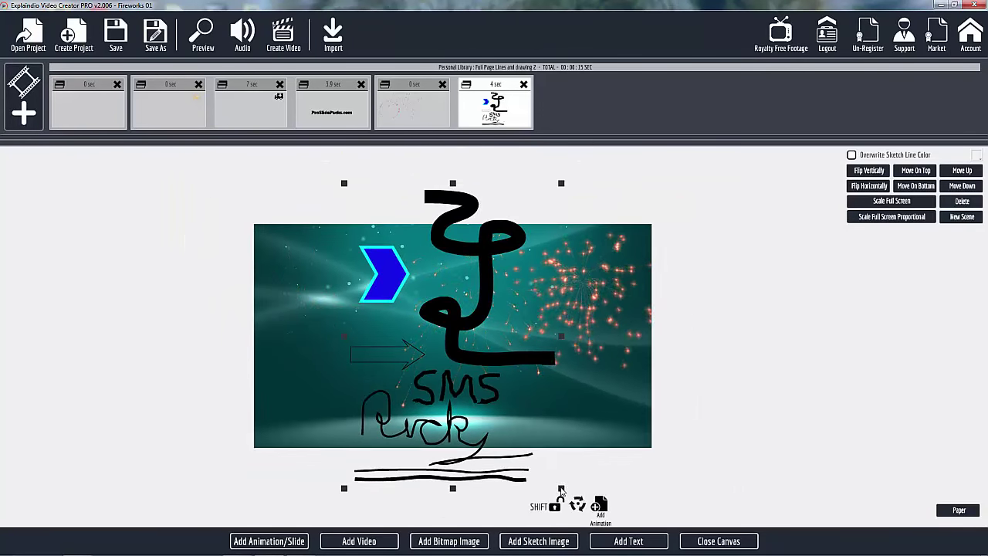
pyautogui.moveTo(562, 488); pyautogui.dragTo(538, 430)
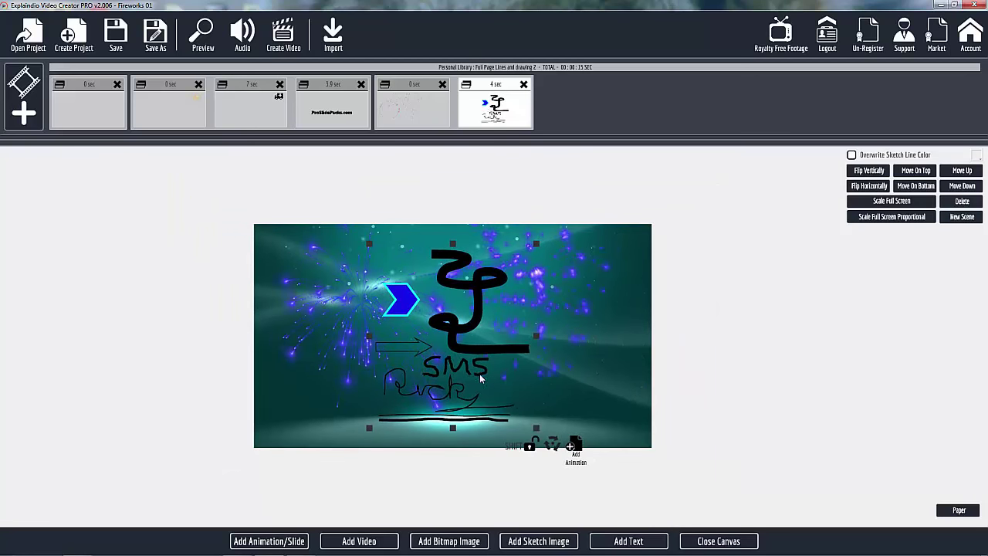
pyautogui.moveTo(474, 349)
pyautogui.mouseDown()
pyautogui.moveTo(562, 355)
pyautogui.moveTo(559, 342)
pyautogui.mouseUp()
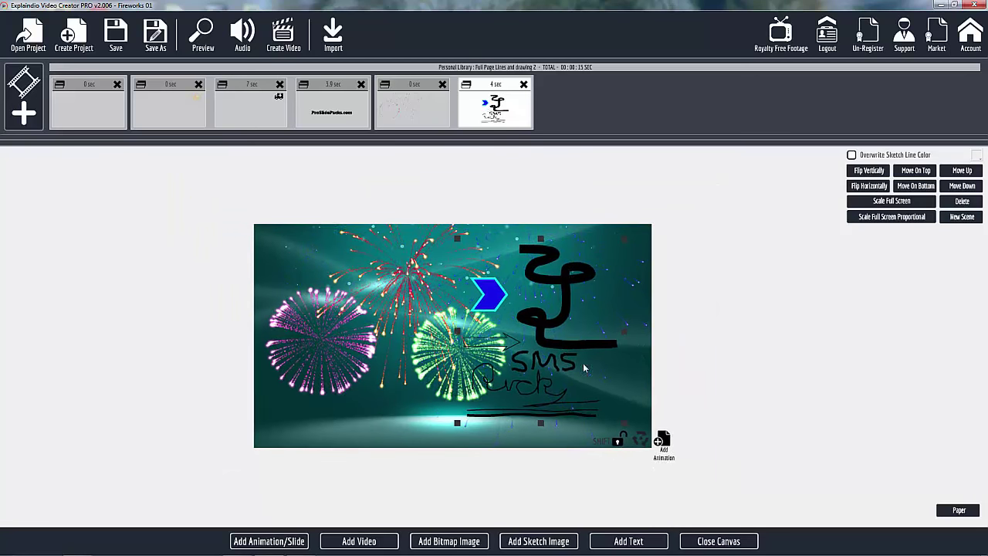
pyautogui.moveTo(624, 428); pyautogui.dragTo(610, 417)
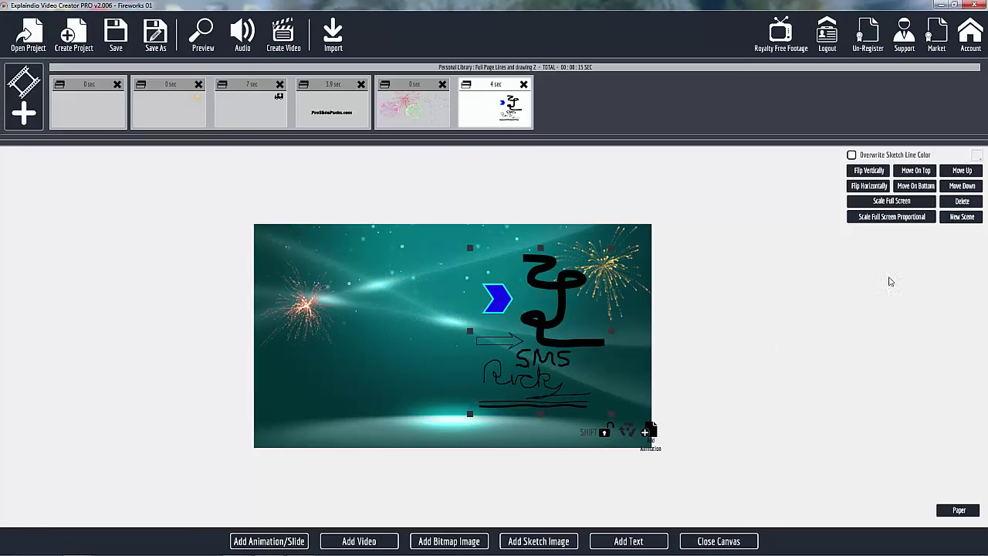
pyautogui.click(961, 201)
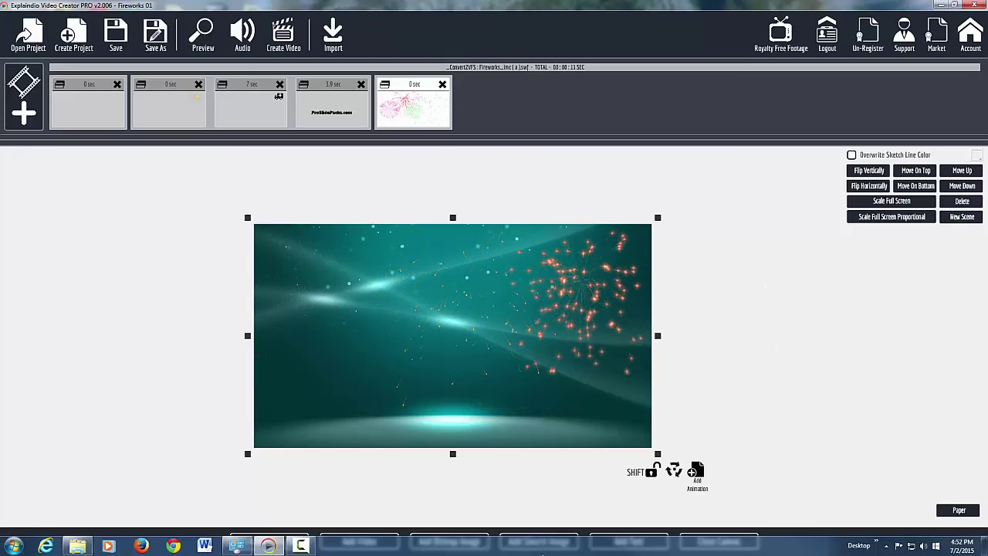
# Place the bar-chart sketch on the left and animate it moving right with a horizontal flip
pyautogui.click(538, 541)
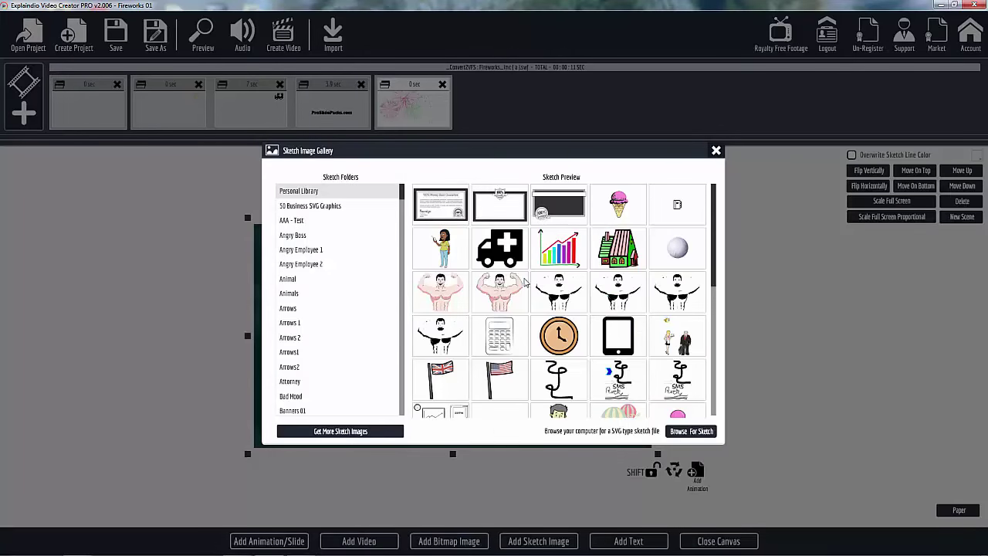
pyautogui.click(566, 252)
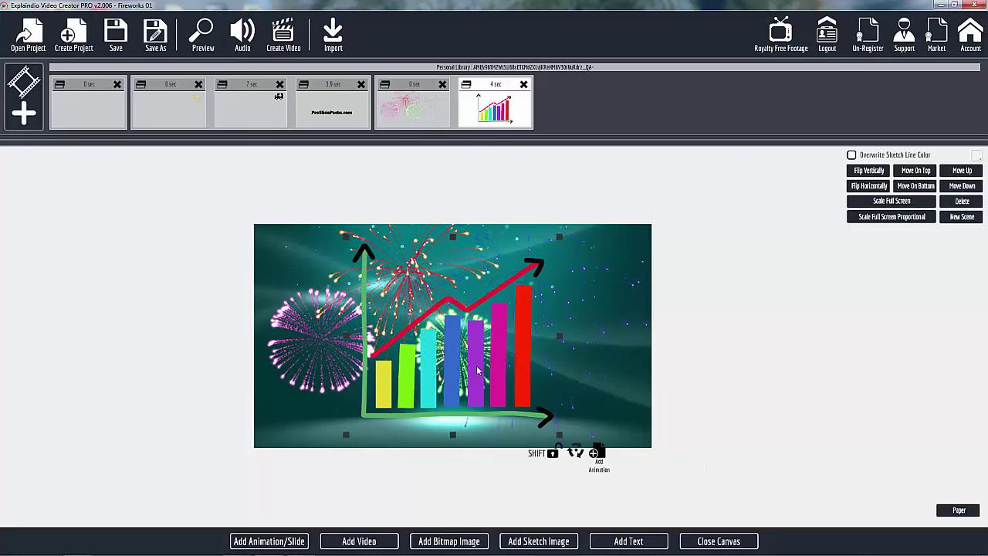
pyautogui.moveTo(476, 379); pyautogui.dragTo(393, 388)
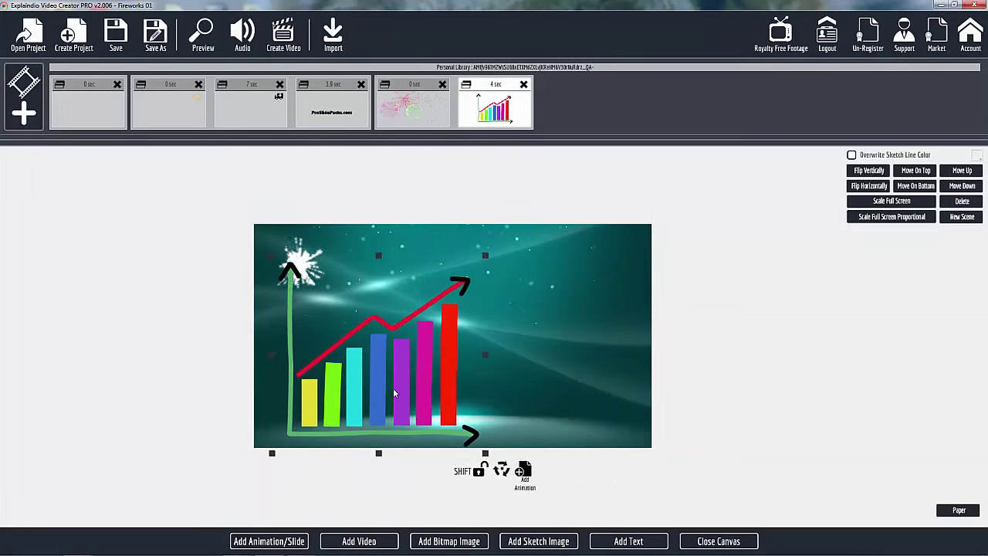
pyautogui.click(519, 471)
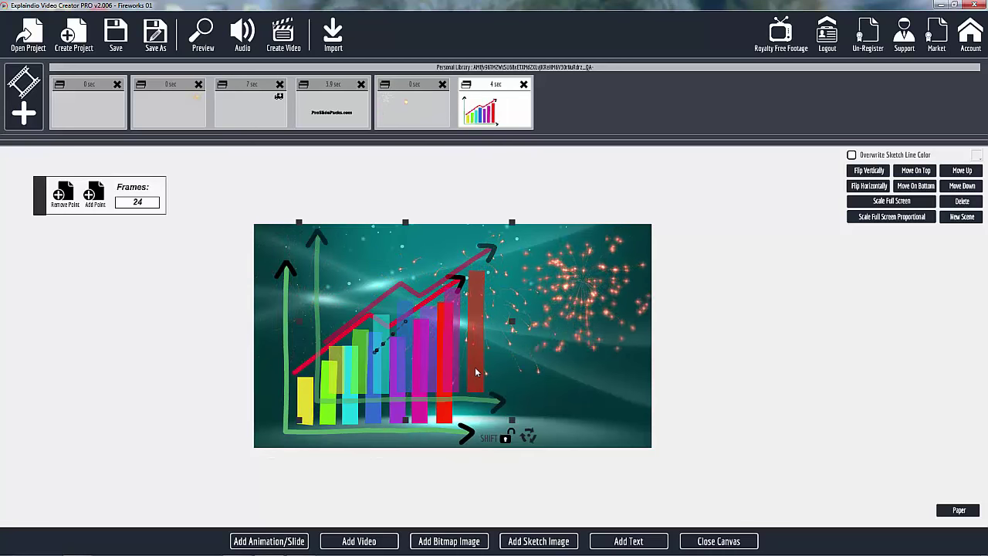
pyautogui.moveTo(475, 367); pyautogui.dragTo(630, 400)
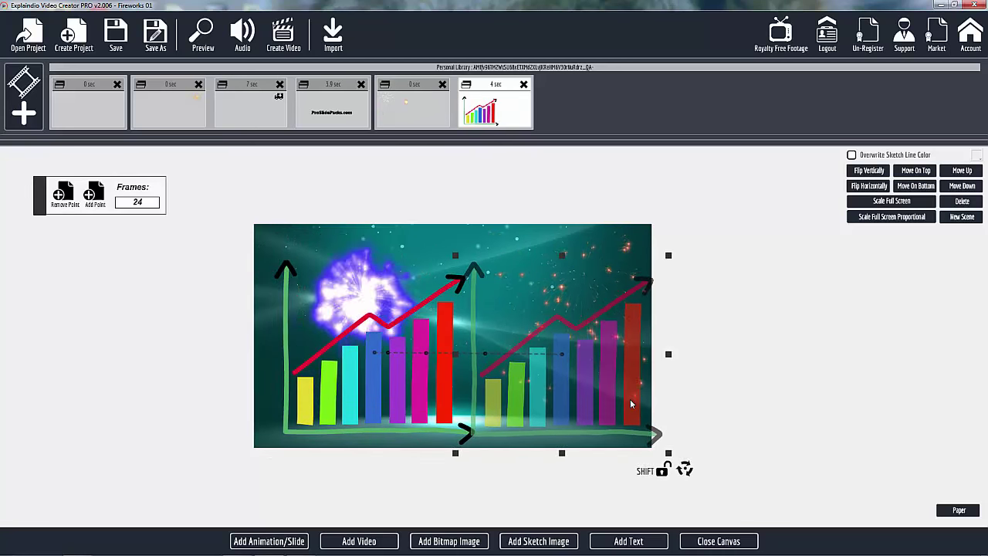
pyautogui.click(870, 186)
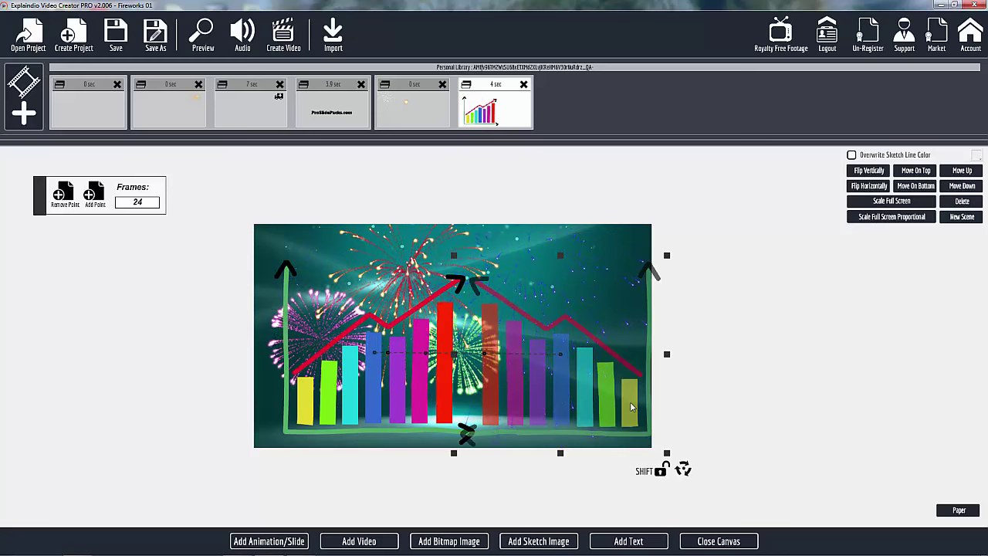
pyautogui.moveTo(634, 391); pyautogui.dragTo(631, 414)
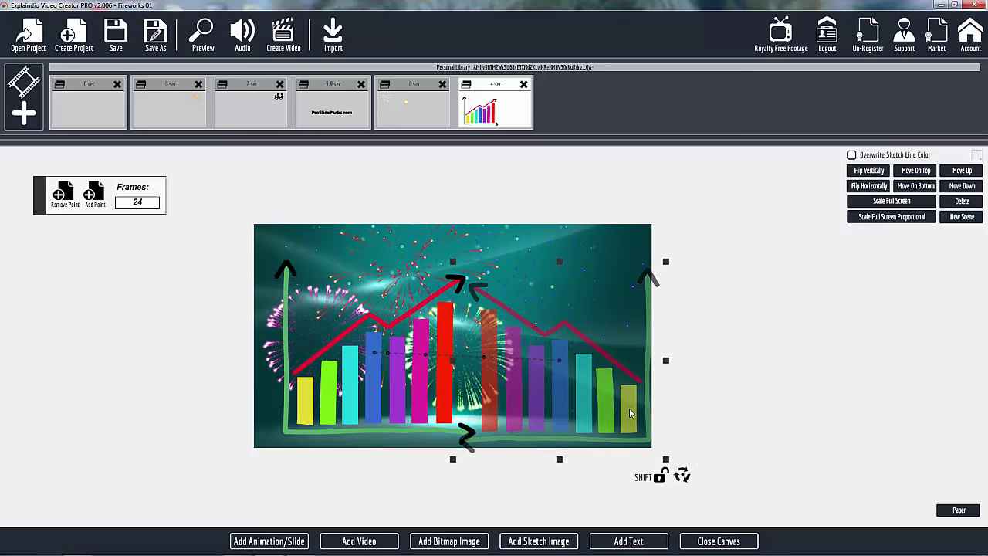
pyautogui.click(628, 541)
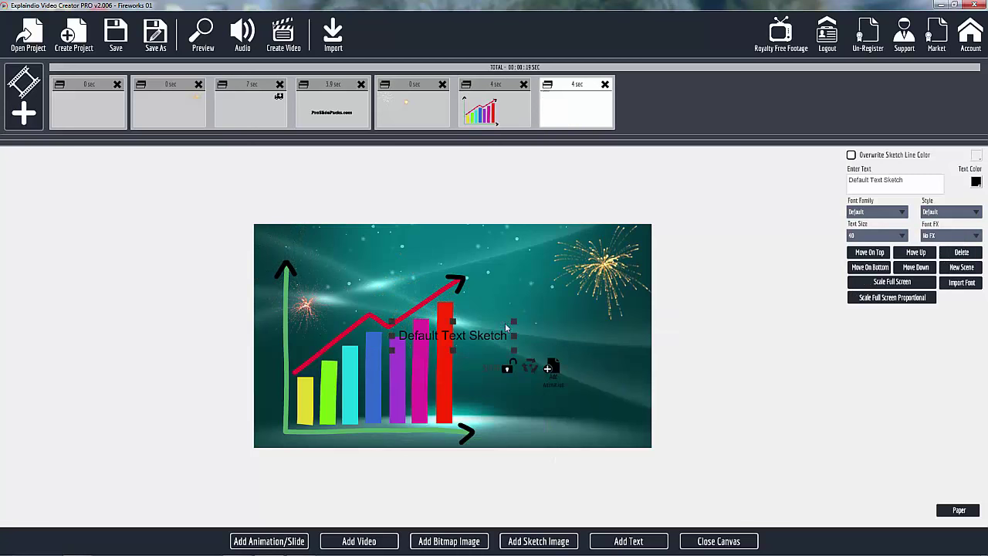
# Move the text to the top, change it to ProSlidePacks.com, and set the font to Alfa Slab One
pyautogui.moveTo(506, 328); pyautogui.dragTo(503, 245)
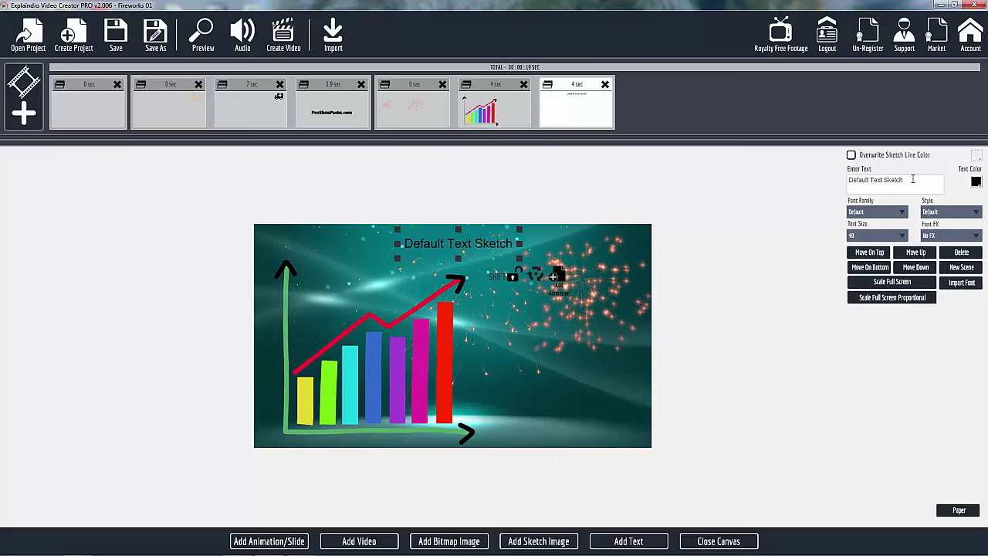
pyautogui.moveTo(911, 179); pyautogui.dragTo(819, 185)
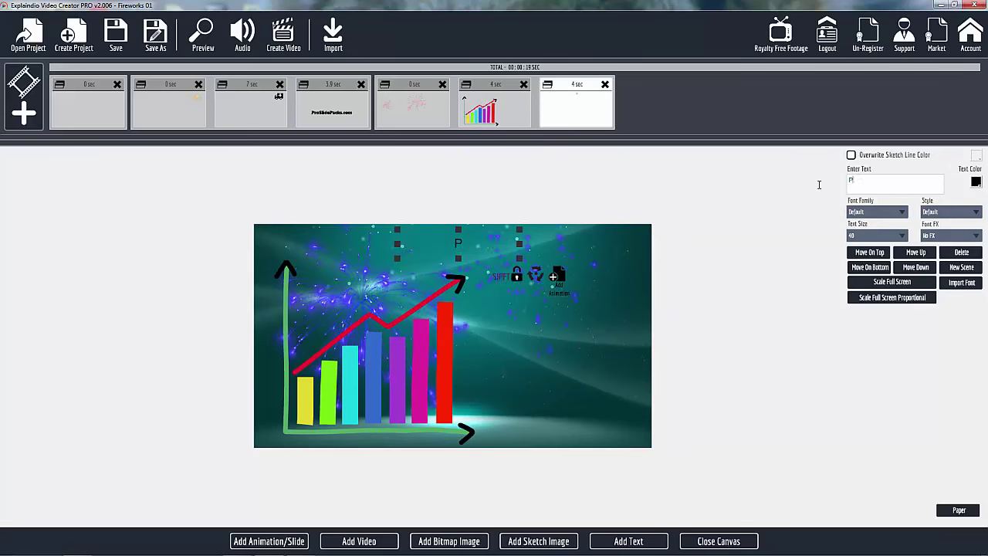
pyautogui.write('ProSlidePacks.com')
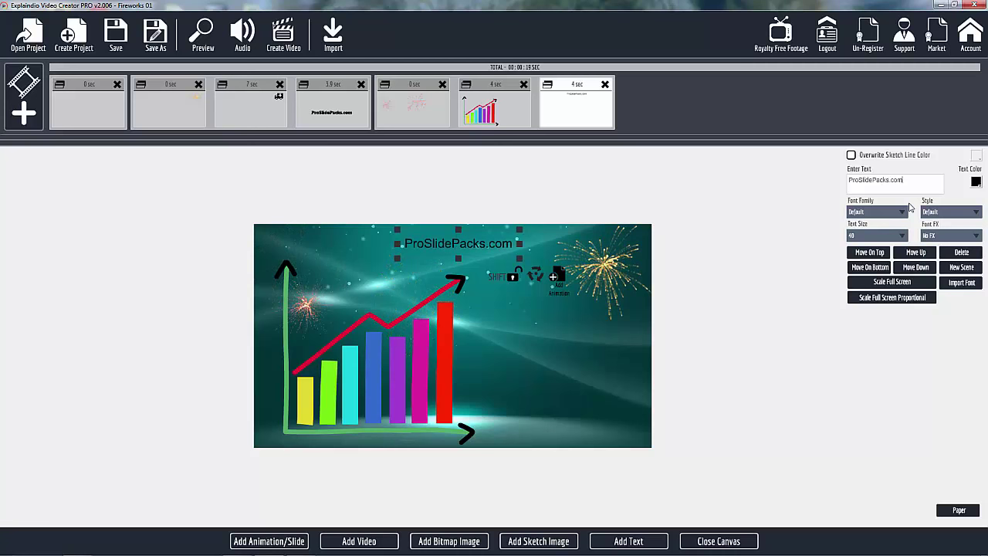
pyautogui.click(890, 217)
pyautogui.click(862, 263)
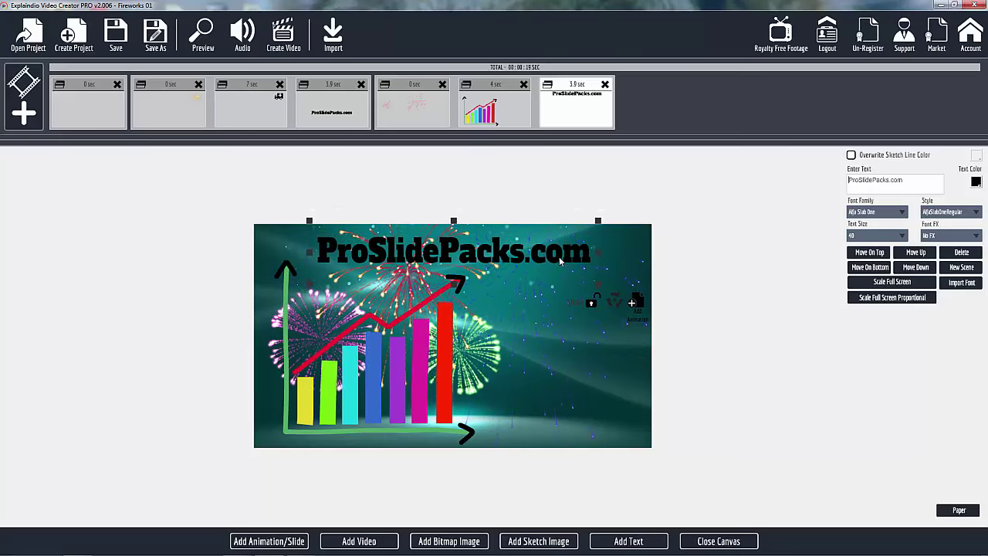
pyautogui.click(711, 541)
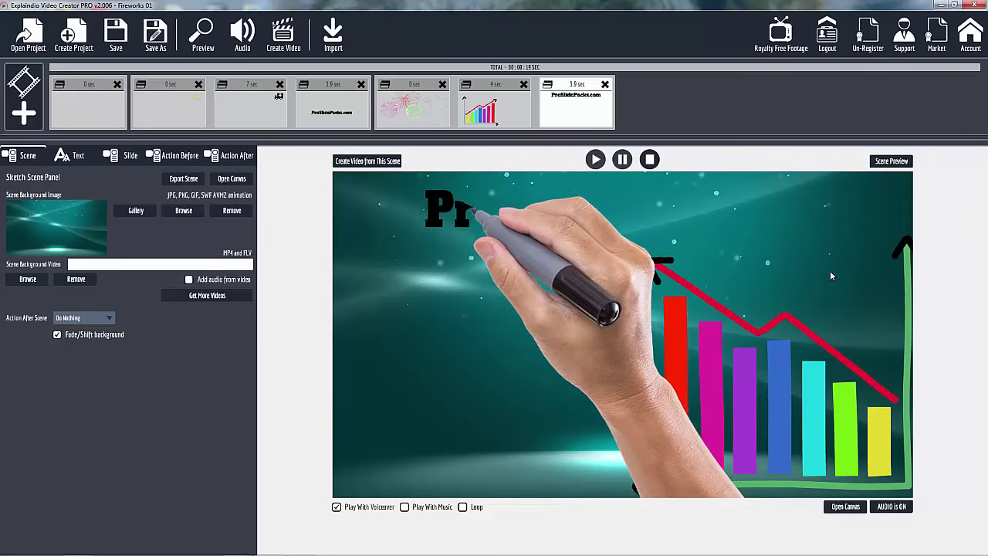
pyautogui.click(892, 160)
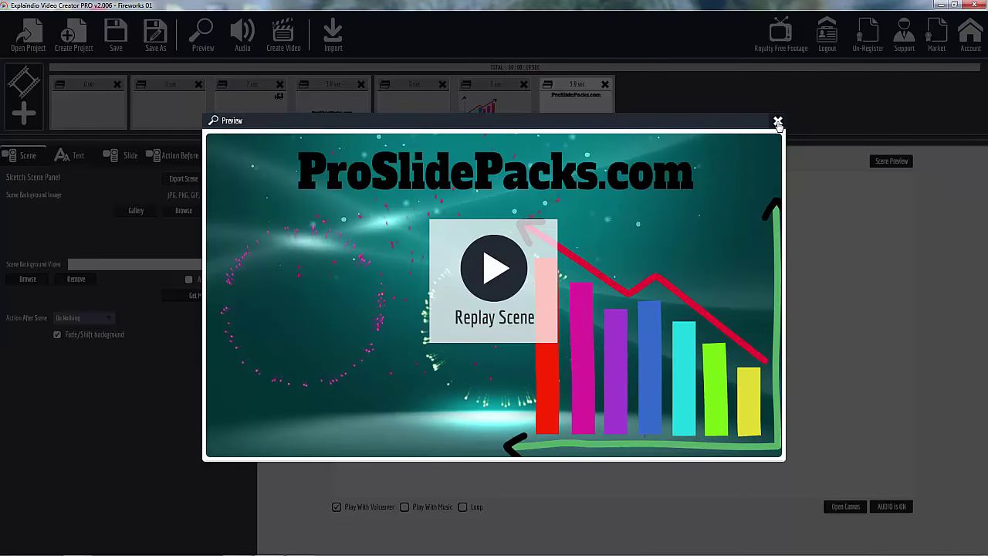
pyautogui.click(779, 122)
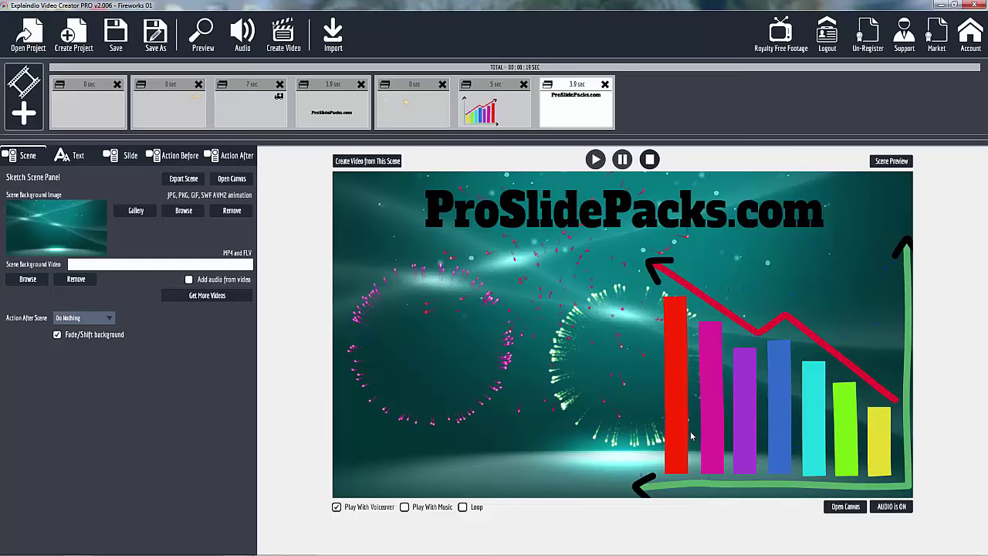
# Import the Coins_imc.swf flash animation and place it on the scene canvas
pyautogui.click(845, 507)
pyautogui.click(269, 541)
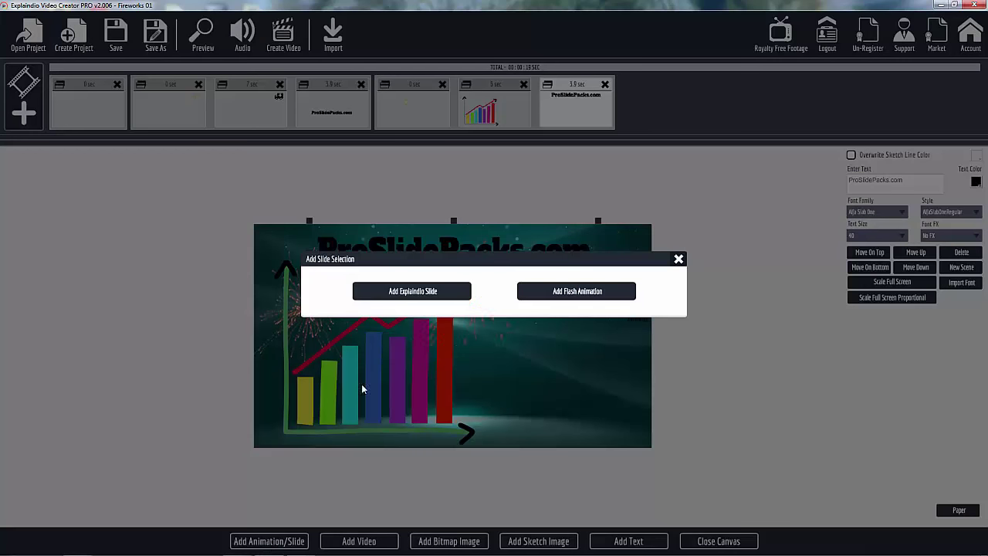
pyautogui.click(552, 297)
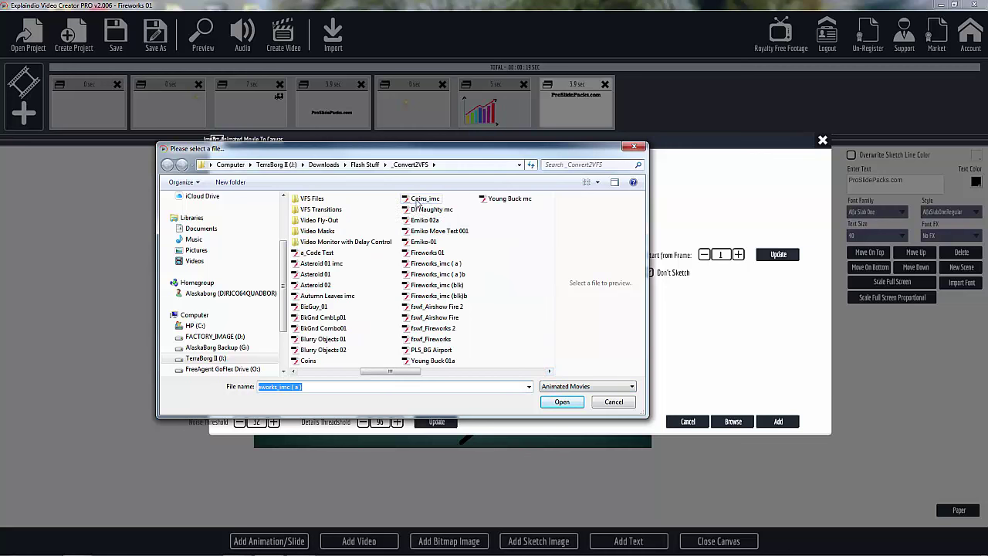
pyautogui.click(562, 403)
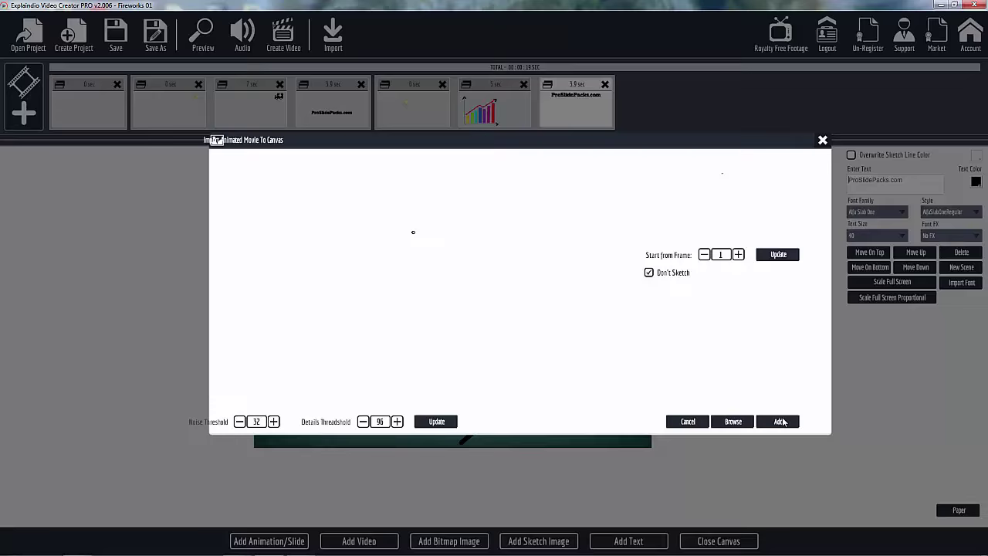
pyautogui.click(779, 421)
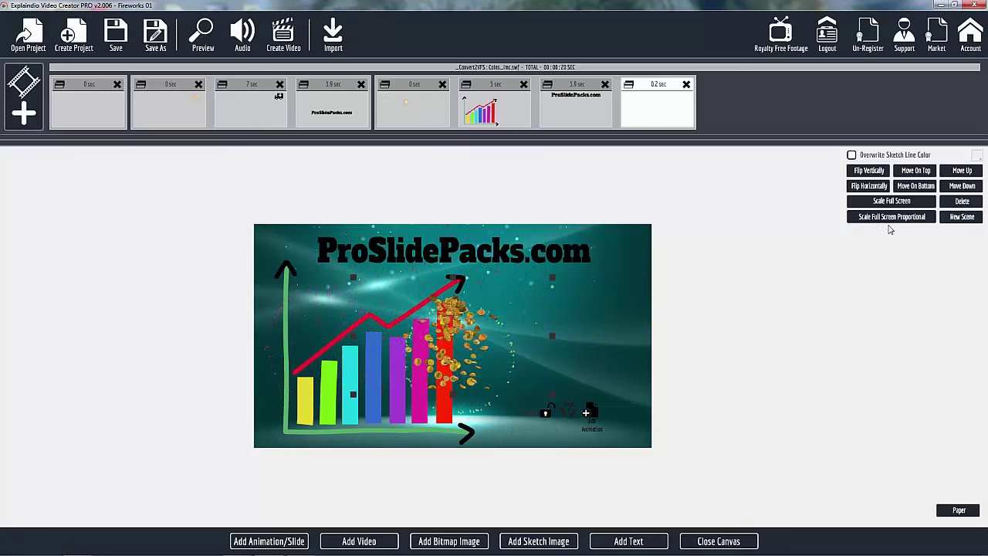
# Scale the coins animation full screen and move its slide ahead of the 5 sec bar chart
pyautogui.click(886, 202)
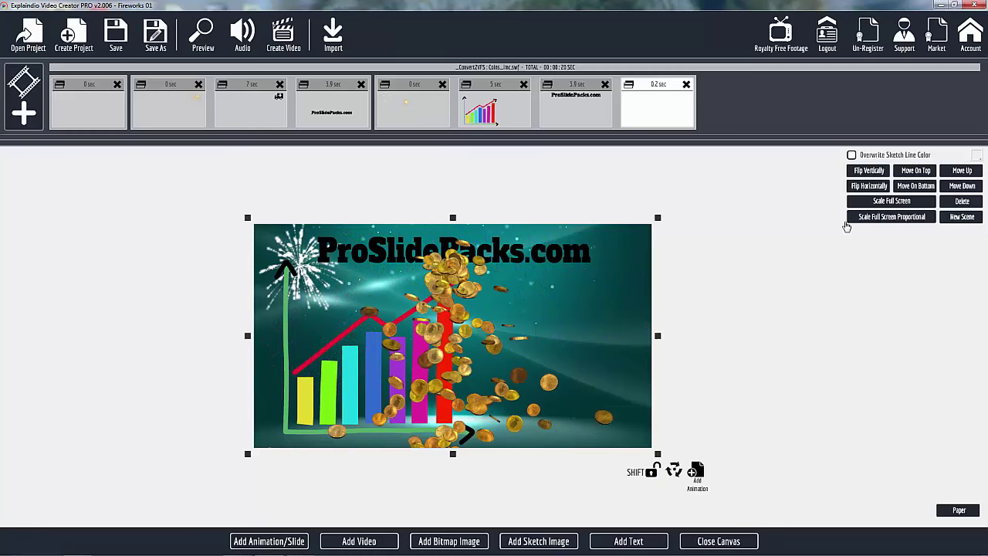
pyautogui.click(718, 541)
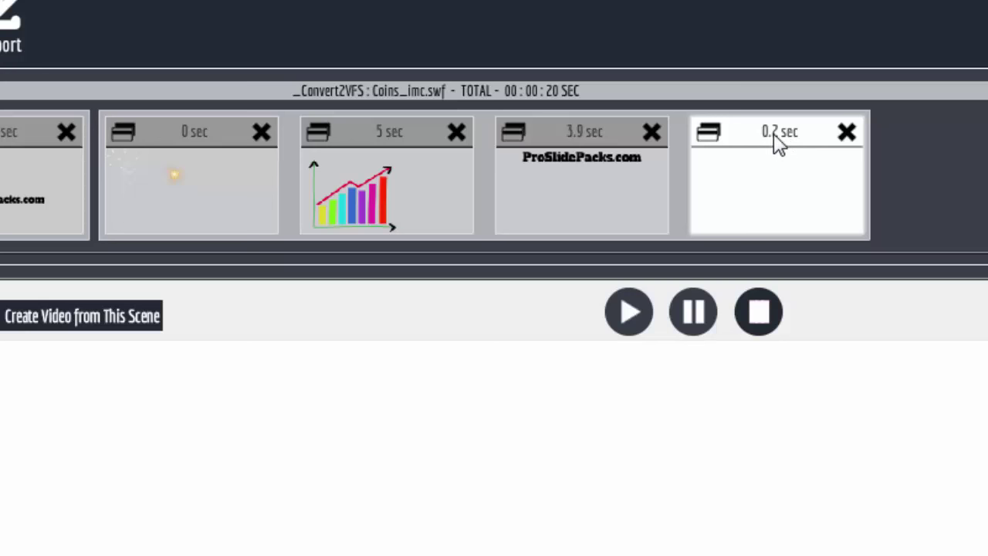
pyautogui.moveTo(784, 143); pyautogui.dragTo(363, 150)
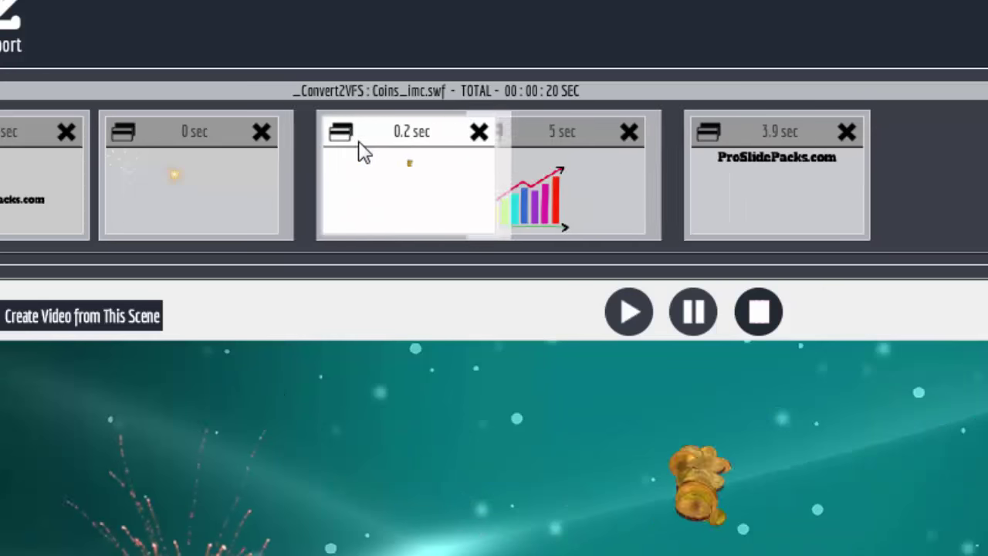
pyautogui.click(173, 129)
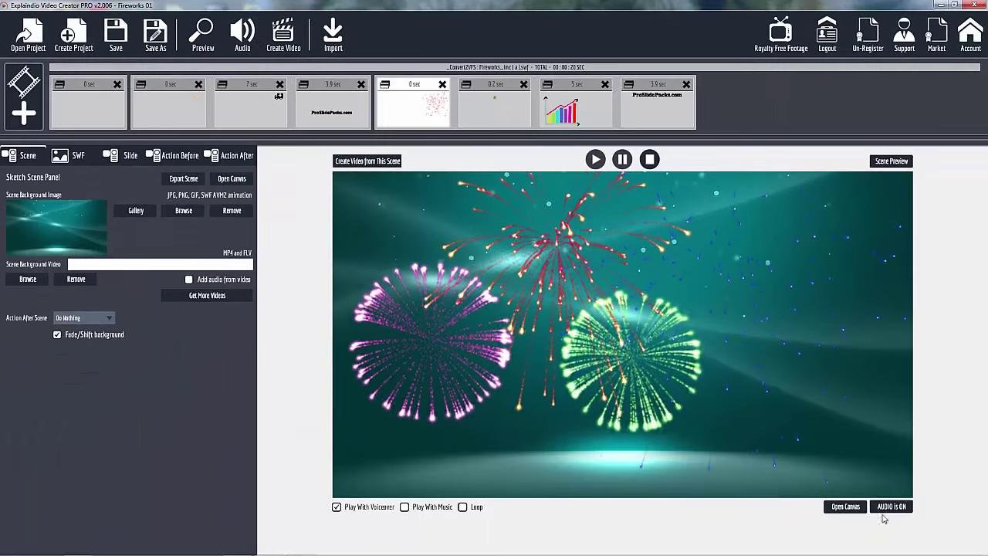
# Preview the finished scene with fireworks, falling coins, bar chart and ProSlidePacks.com title
pyautogui.click(892, 161)
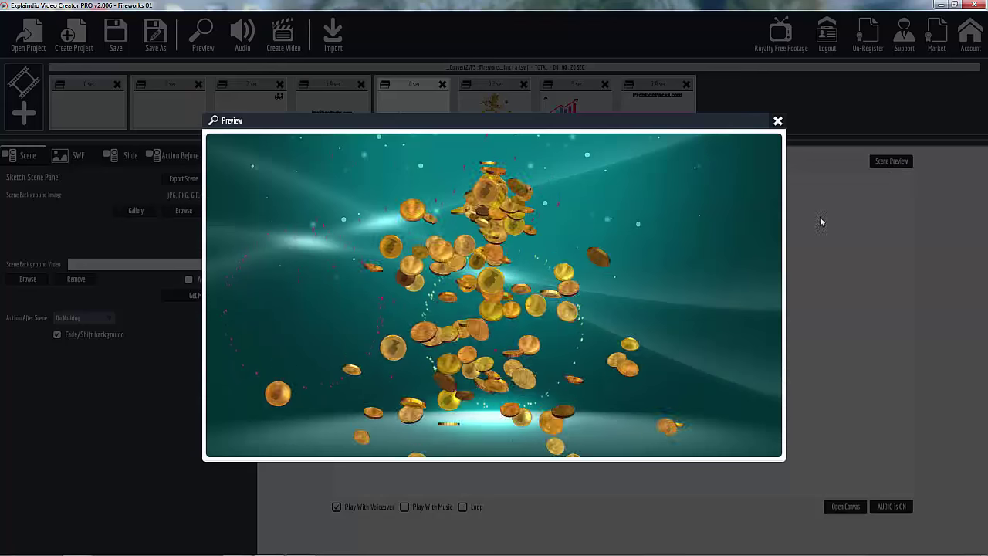